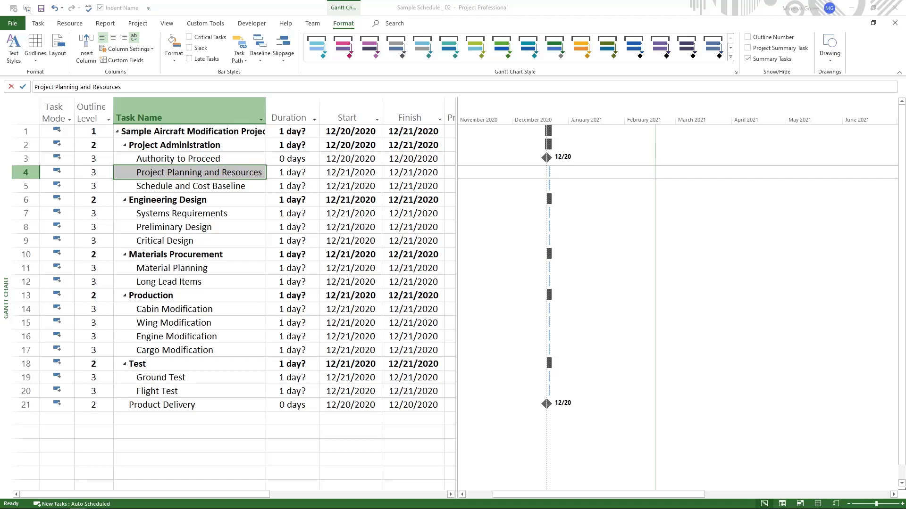
click(140, 160)
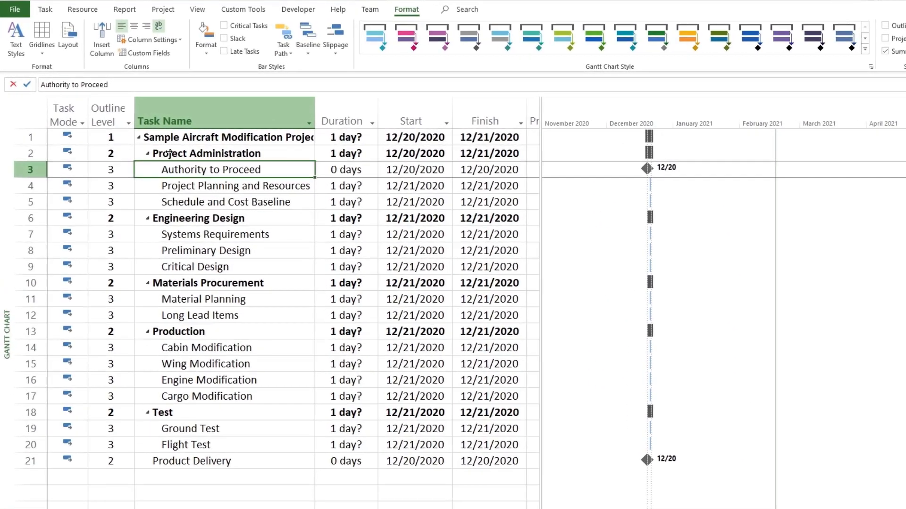
click(174, 154)
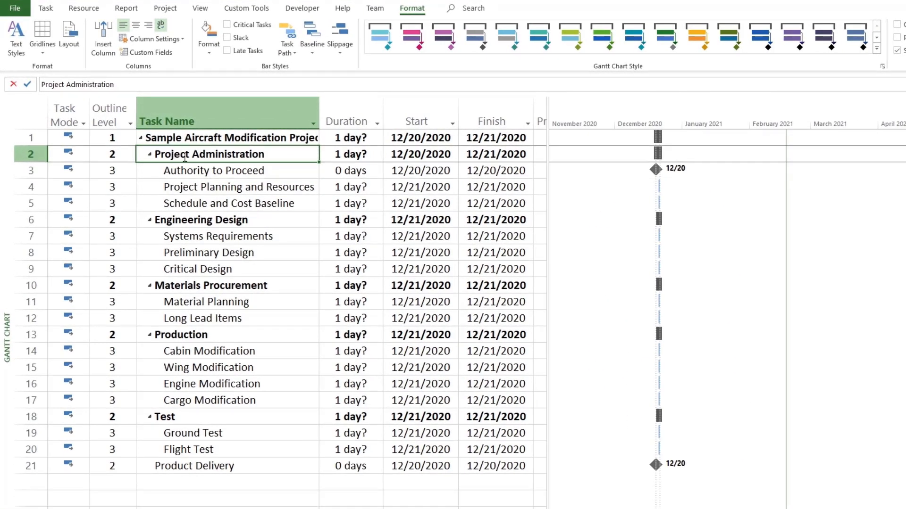
click(248, 172)
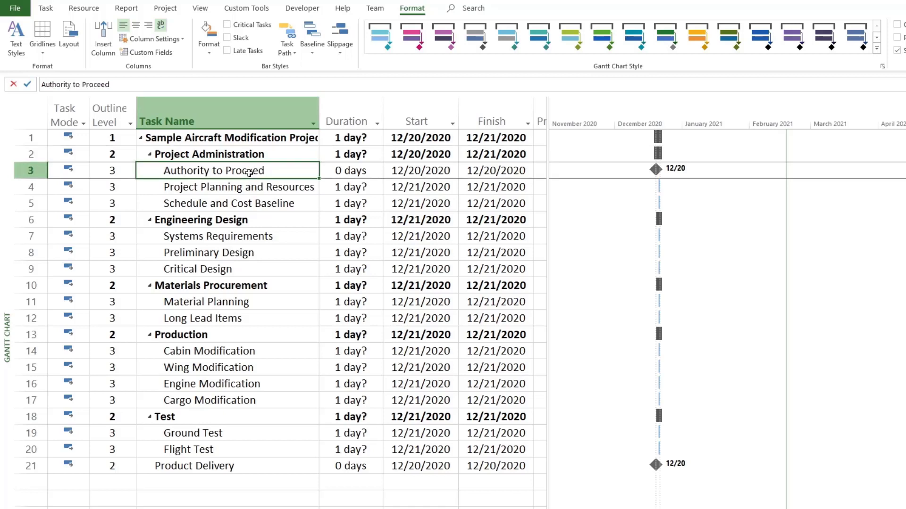
click(349, 174)
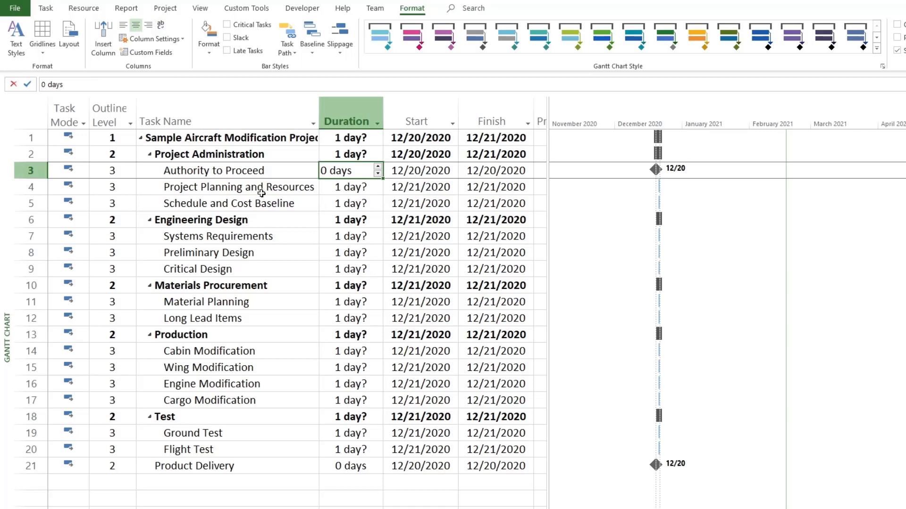
click(260, 191)
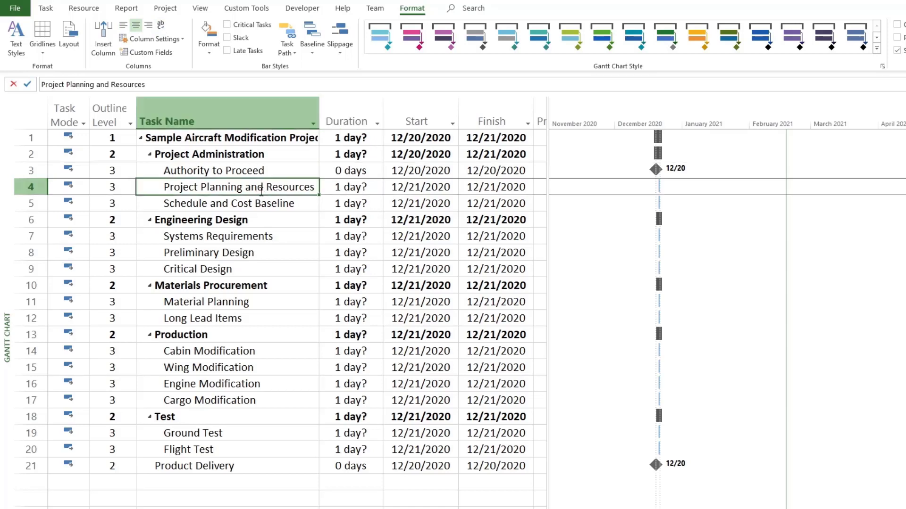
click(257, 204)
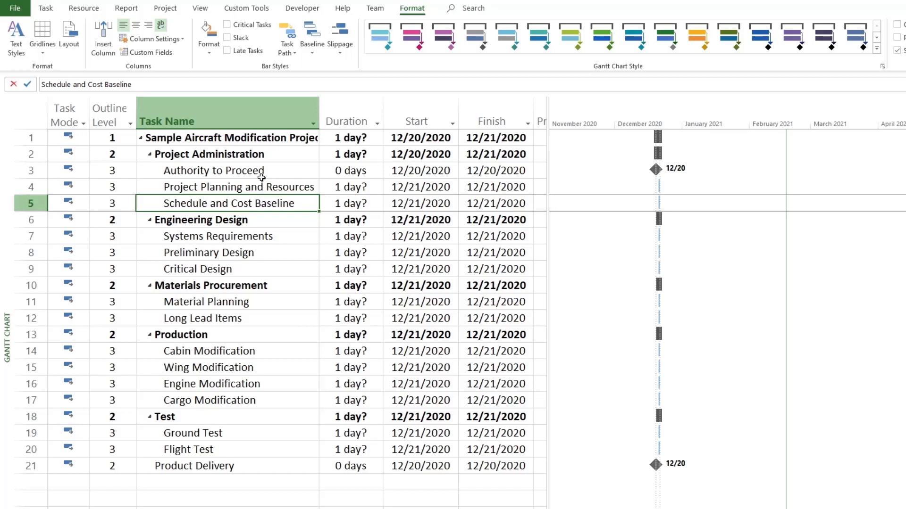
- Set the durations of Project Planning and Resources and Schedule and Cost Baseline to 5 days each
click(343, 188)
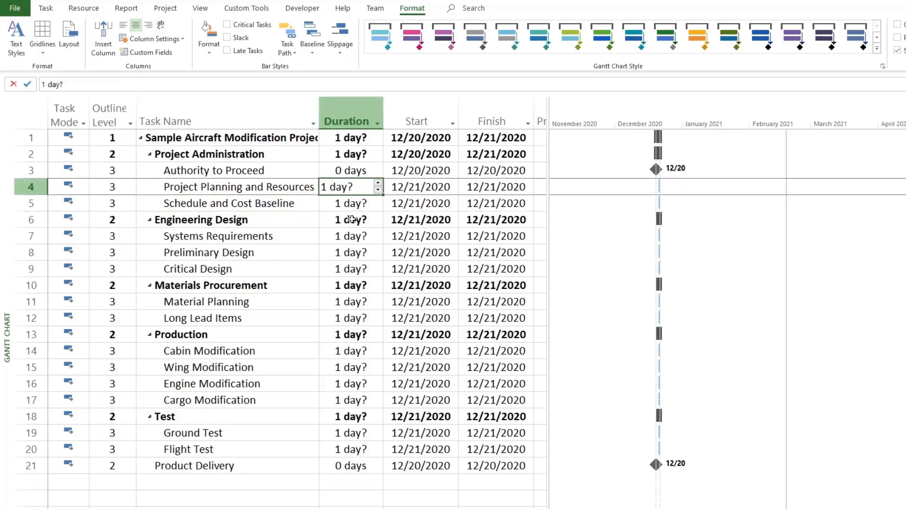
text(5)
key(Return)
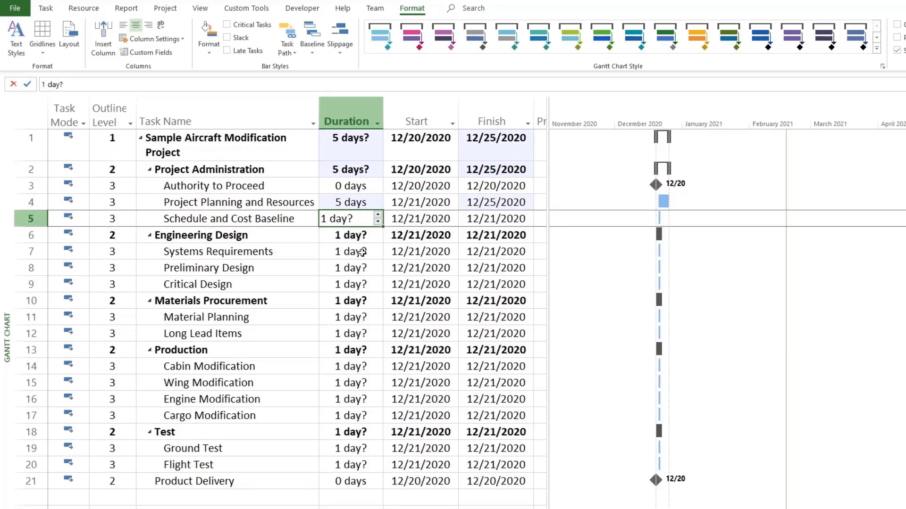
text(5)
key(Return)
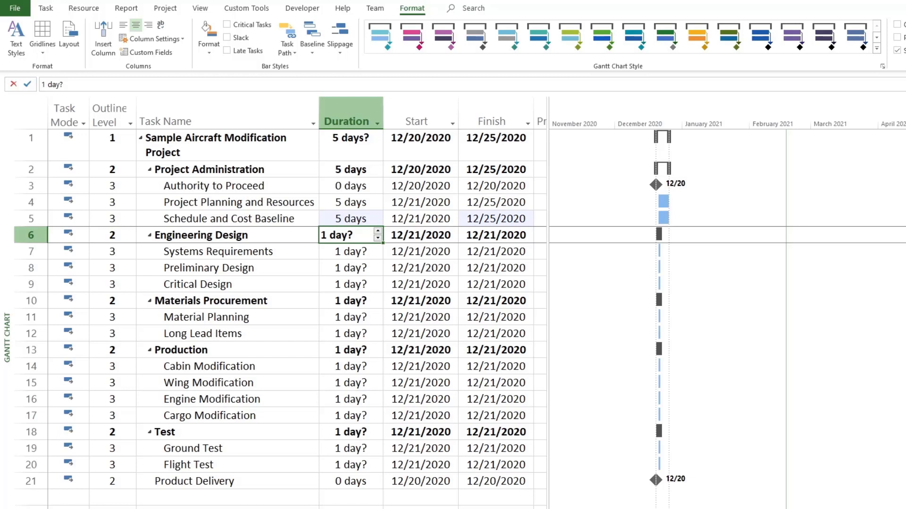
- Under Engineering Design, set the durations of Systems Requirements to 10 days and of Preliminary Design and Critical Design to 20 days each
click(336, 253)
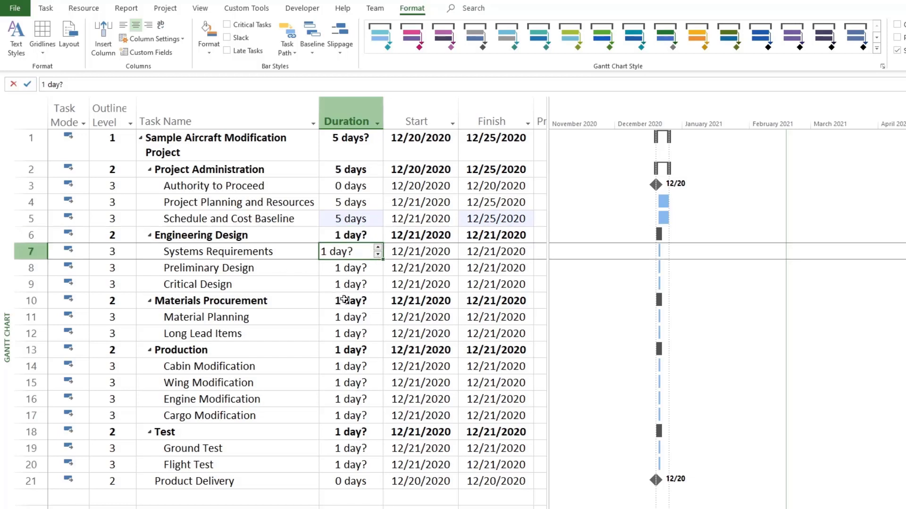
text(10)
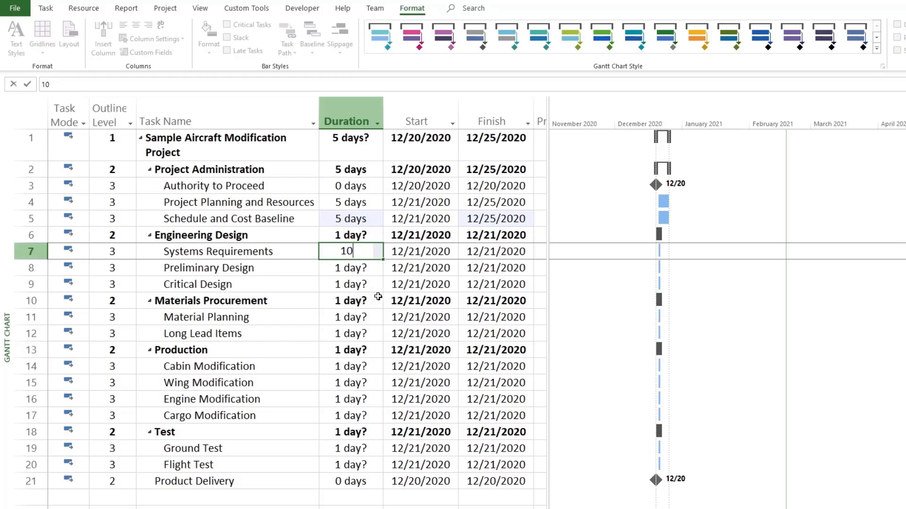
key(Return)
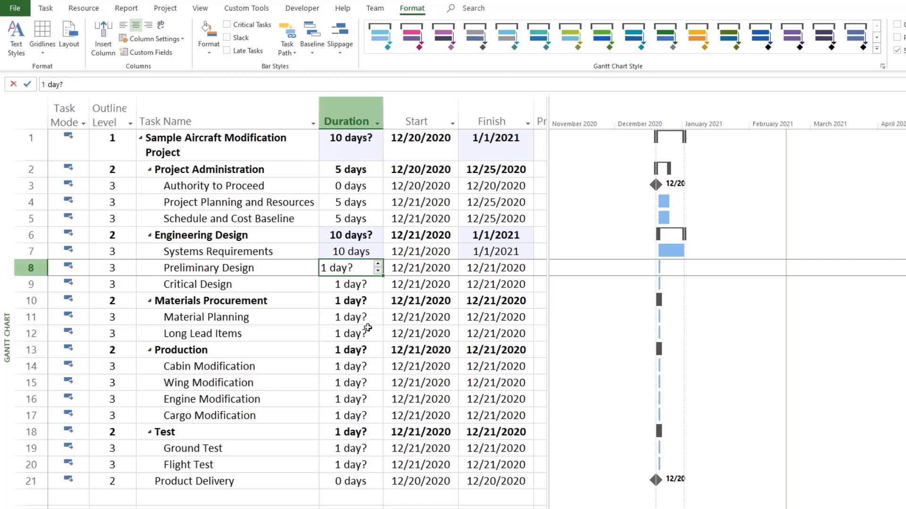
text(20)
key(Return)
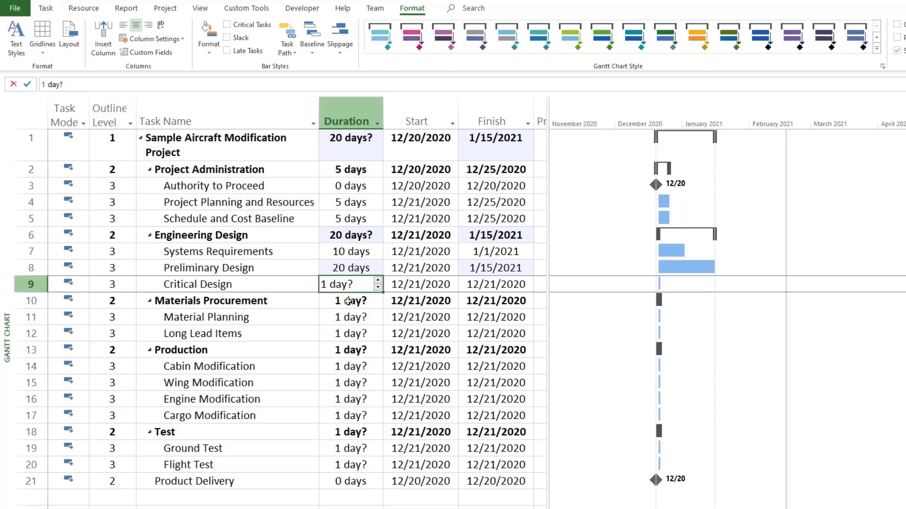
text(20)
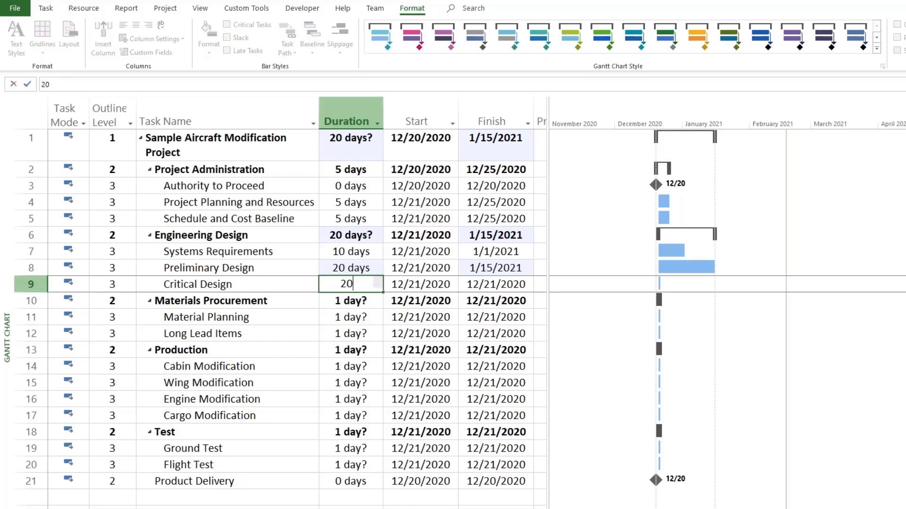
key(Return)
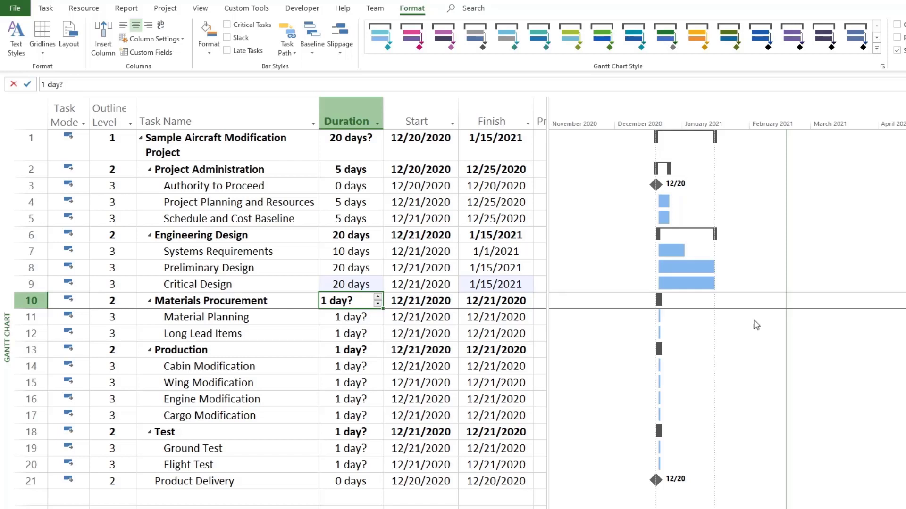
- Under Materials Procurement, set the duration of Material Planning to 10 days and of Long Lead Items to 40 days
key(Down)
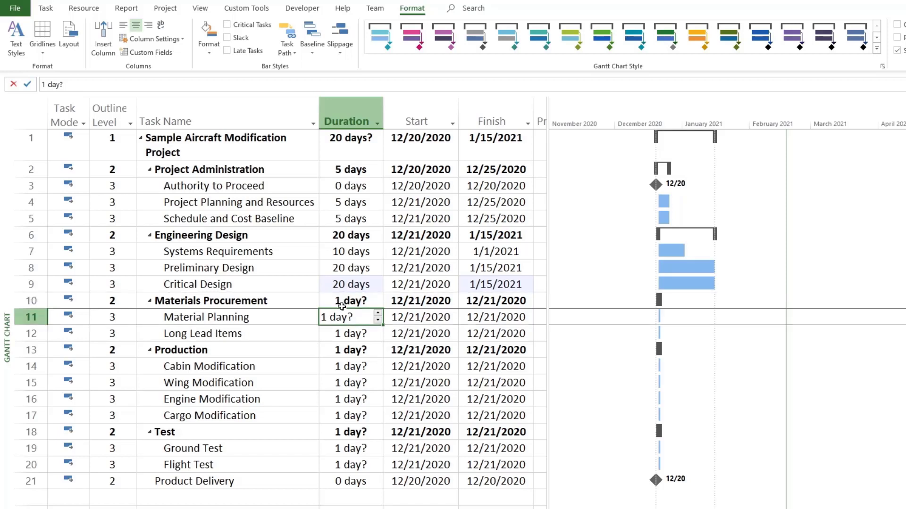
text(10)
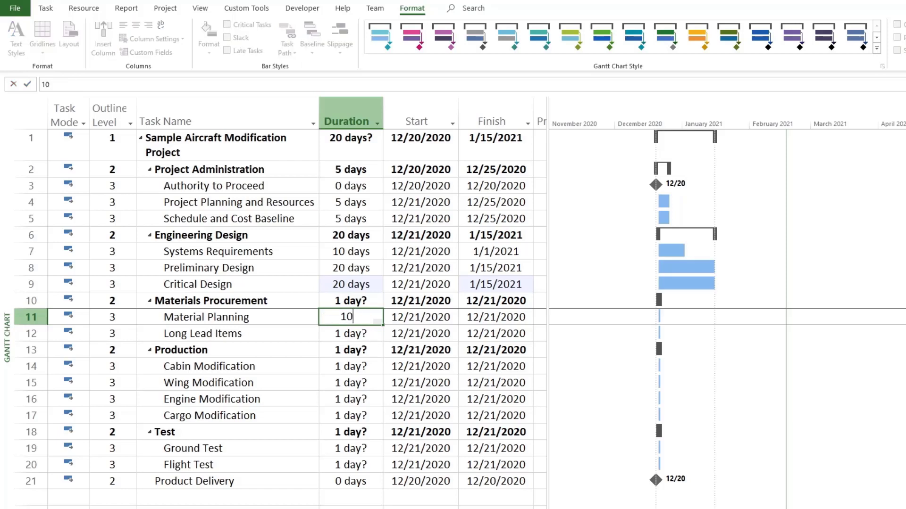
key(Return)
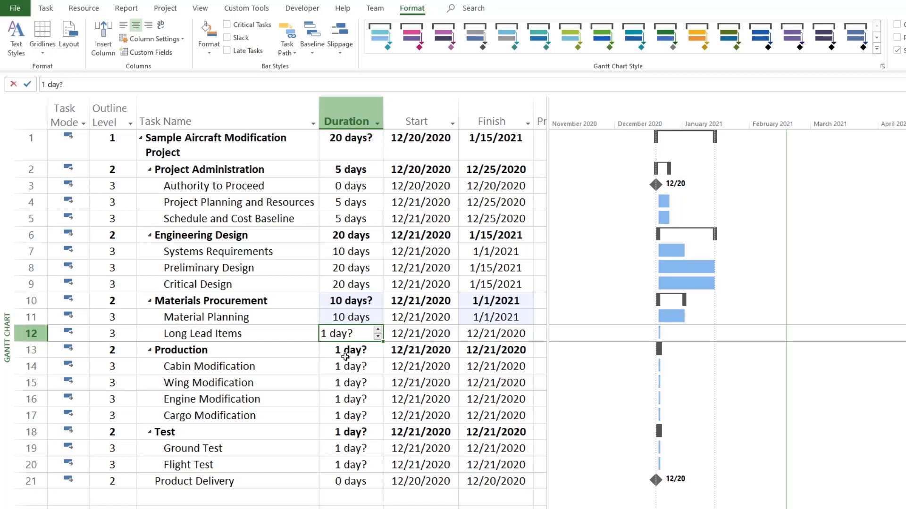
text(40)
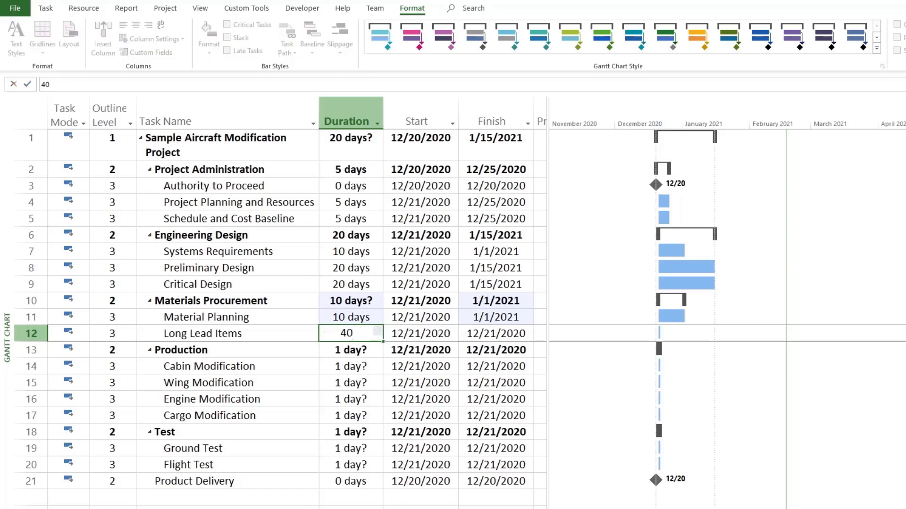
key(Return)
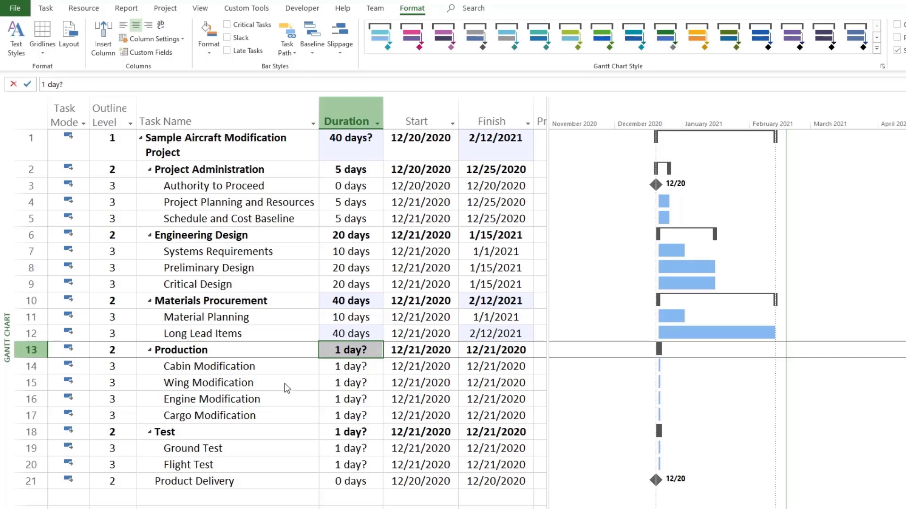
- Set the Production task durations: Cabin Modification 5 days, Wing Modification 20 days, Engine Modification 60 days and Cargo Modification 5 days
click(346, 370)
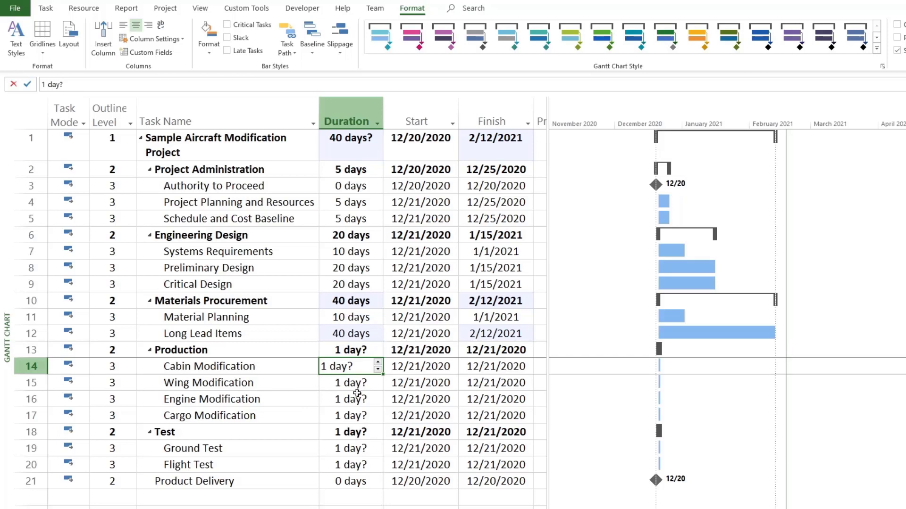
text(5)
key(Return)
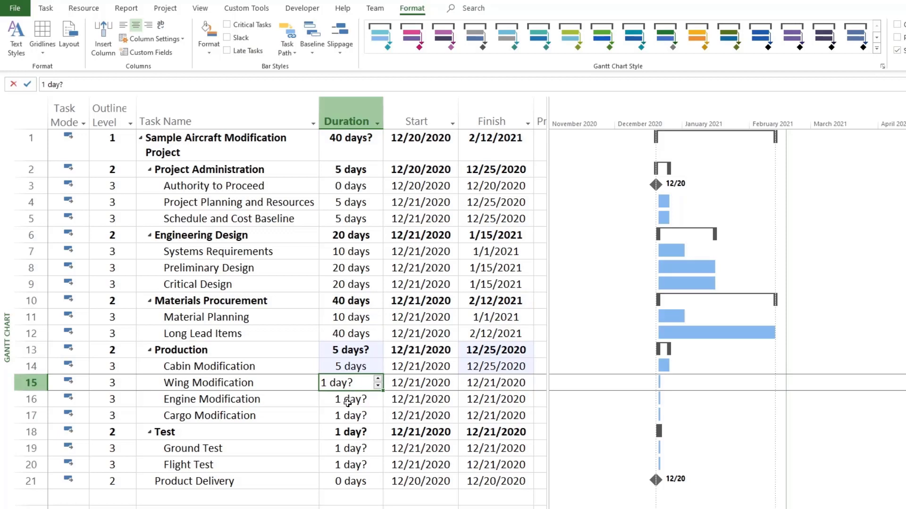
text(20)
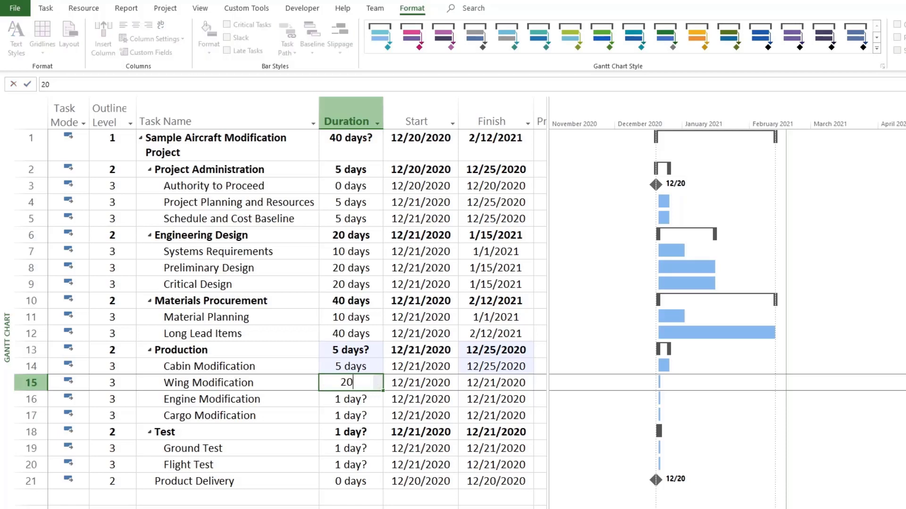
key(Return)
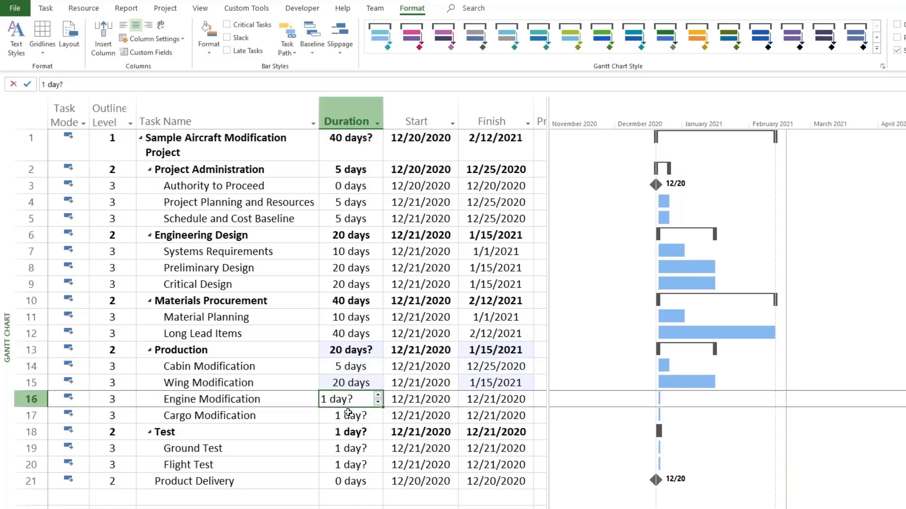
text(60)
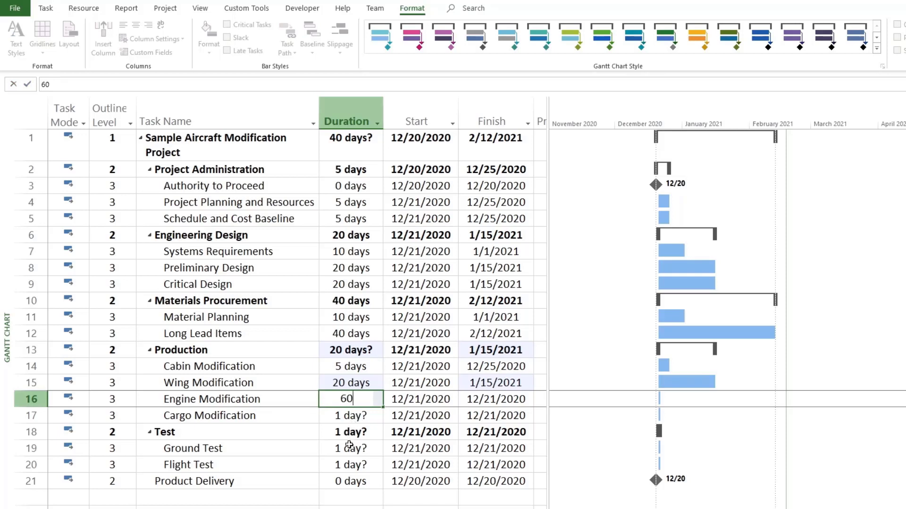
key(Return)
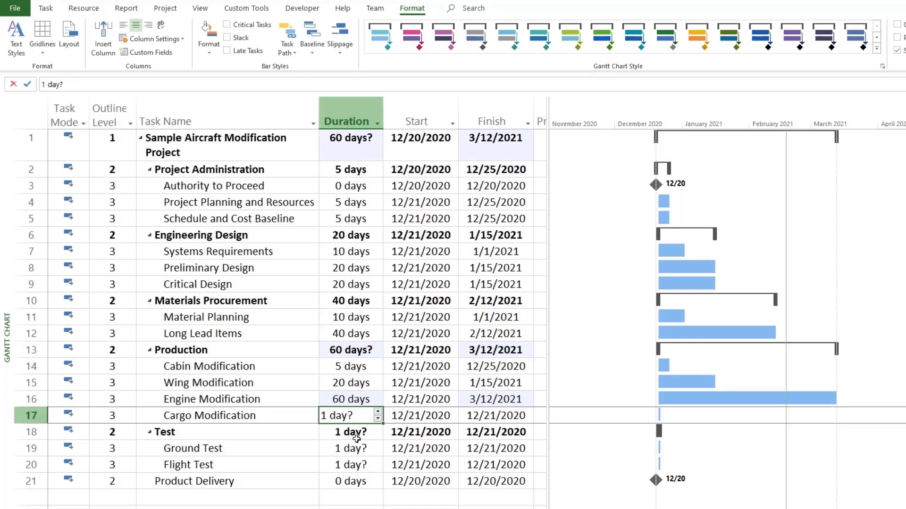
text(5)
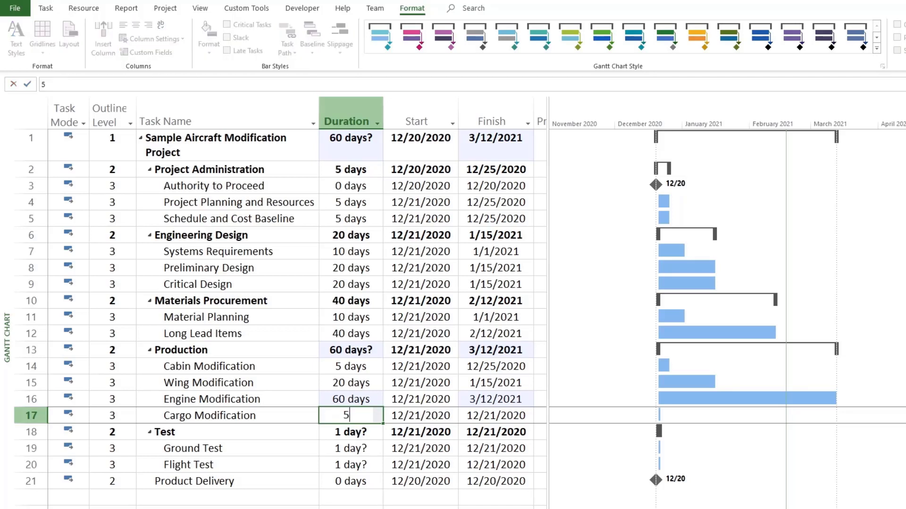
key(Return)
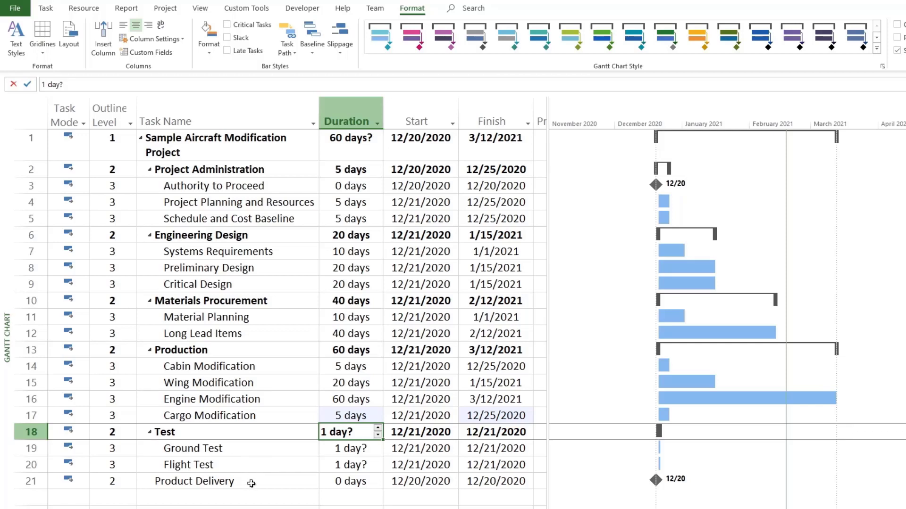
- Set the durations of Ground Test and Flight Test to 5 days each and dismiss the Planning Wizard tip
click(283, 452)
click(327, 452)
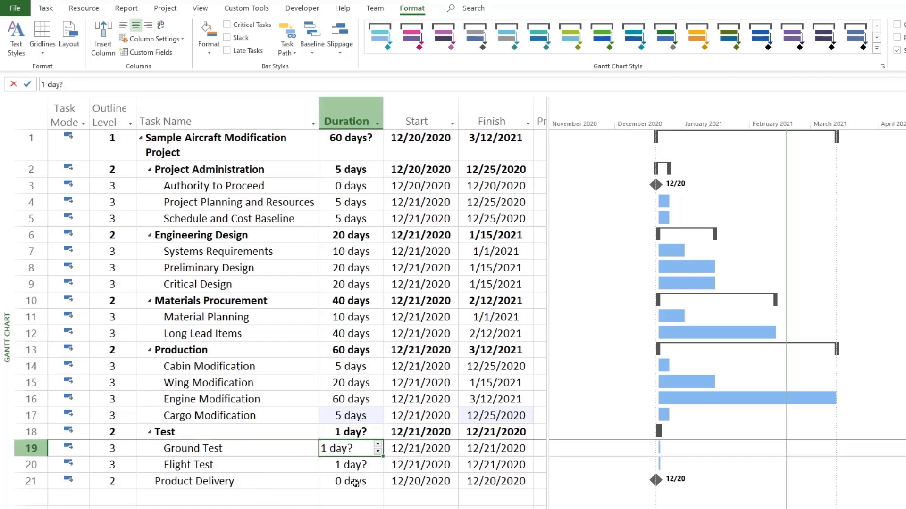
text(5)
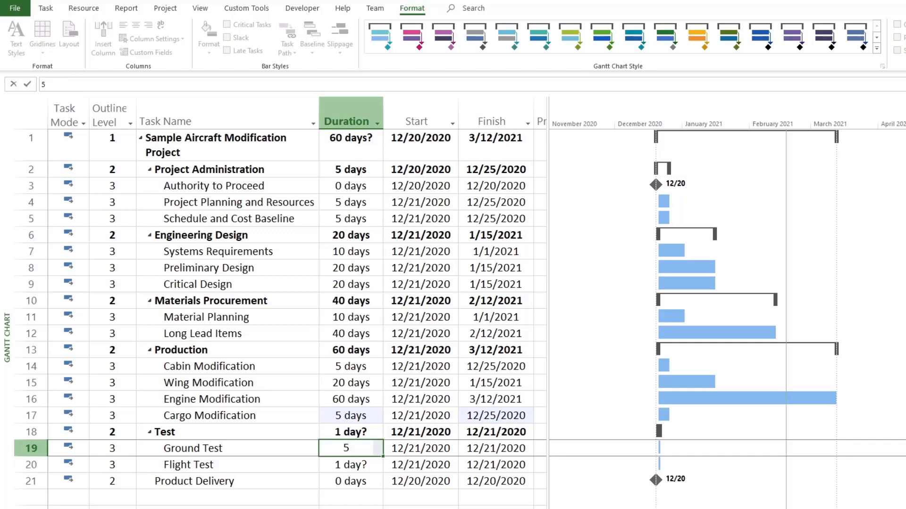
key(Return)
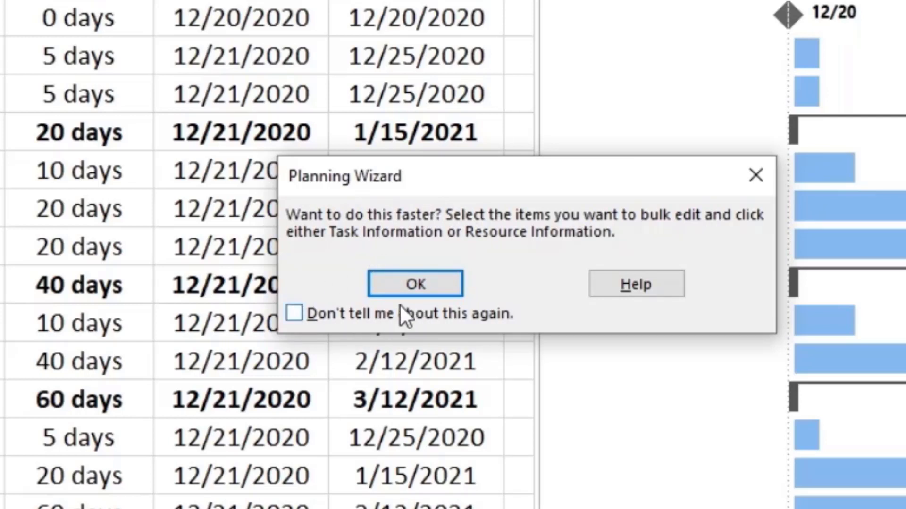
click(409, 283)
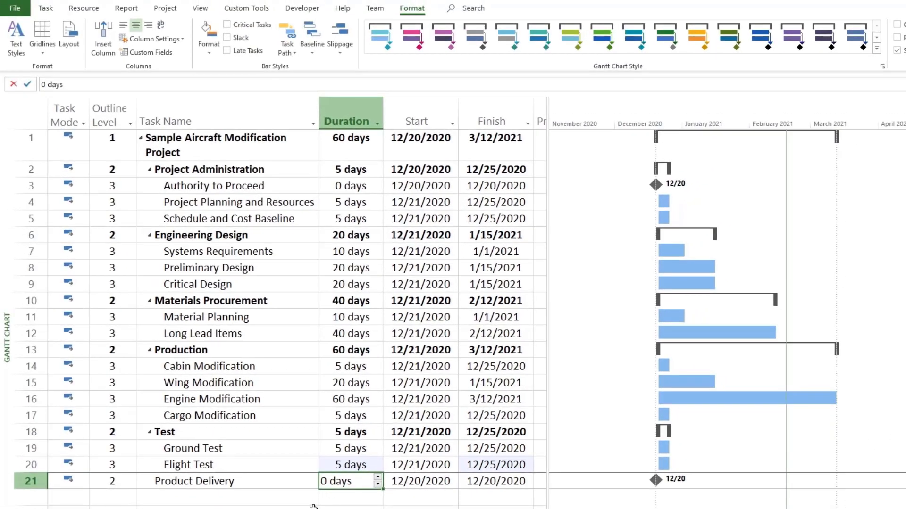
click(424, 481)
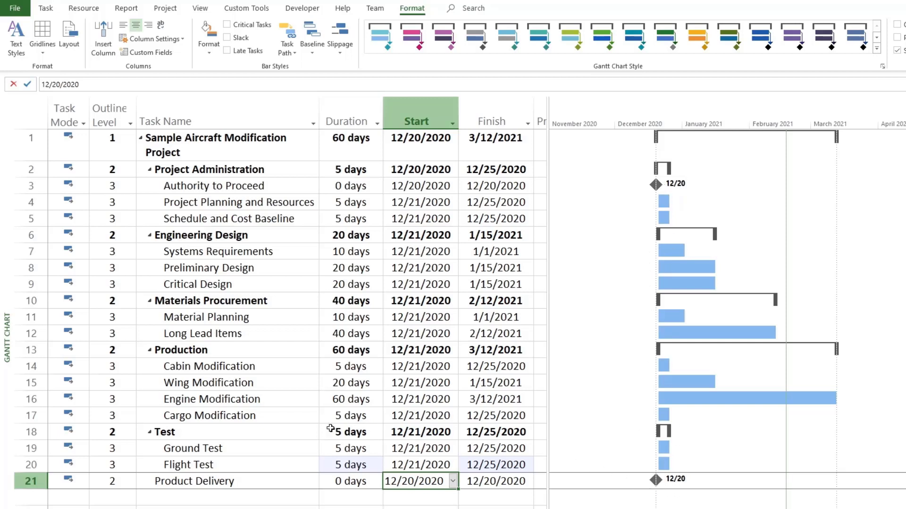
click(342, 480)
click(255, 411)
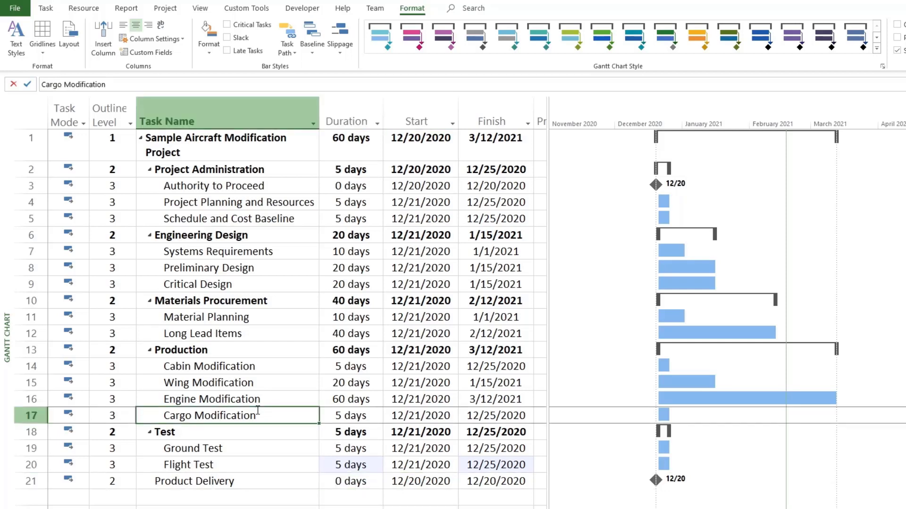